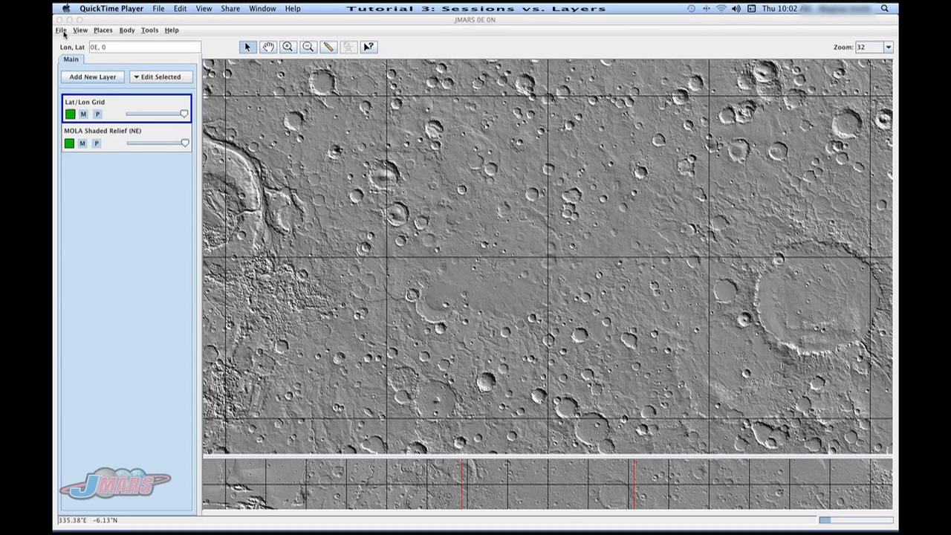
Add the Viking Color MDIM 1.0 64ppd and MOC Atlas 256ppd imagery layers and move Lat/Lon Grid above them.
click(78, 82)
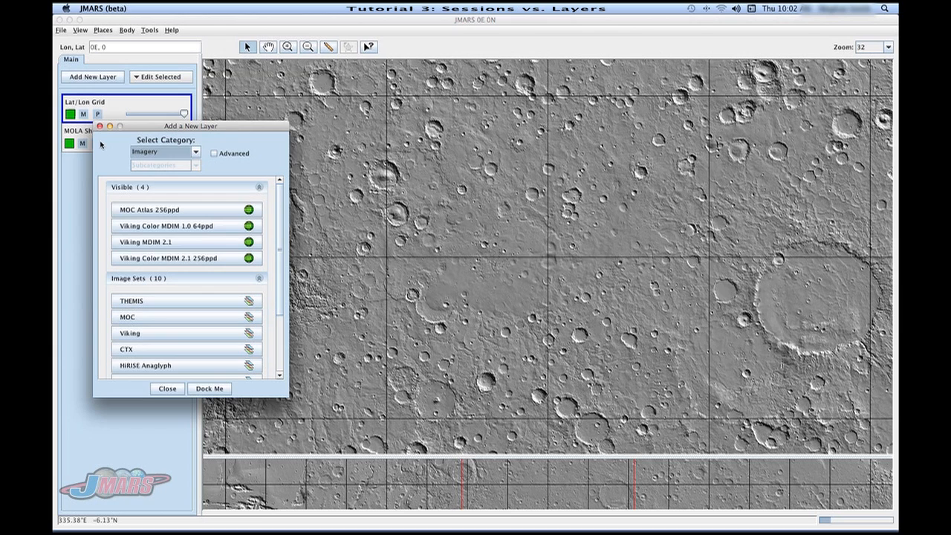
click(137, 226)
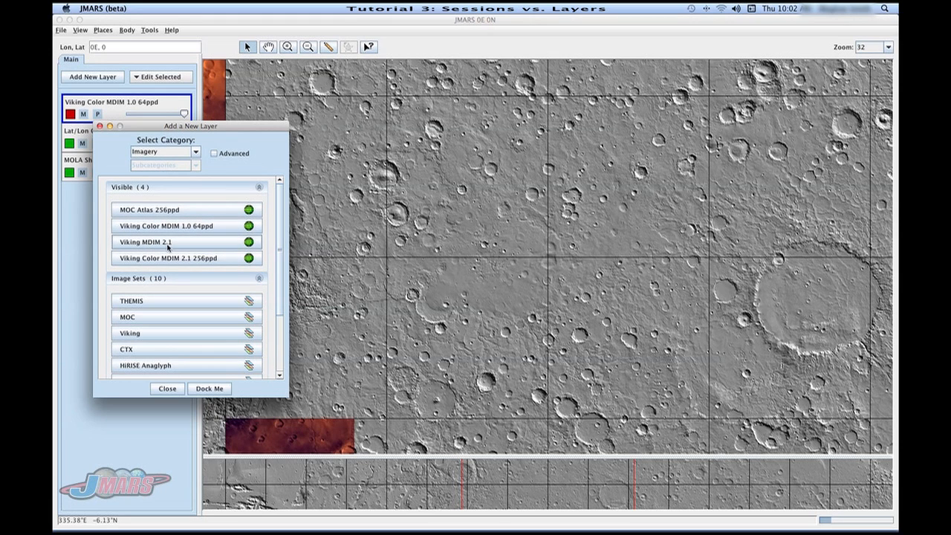
click(153, 211)
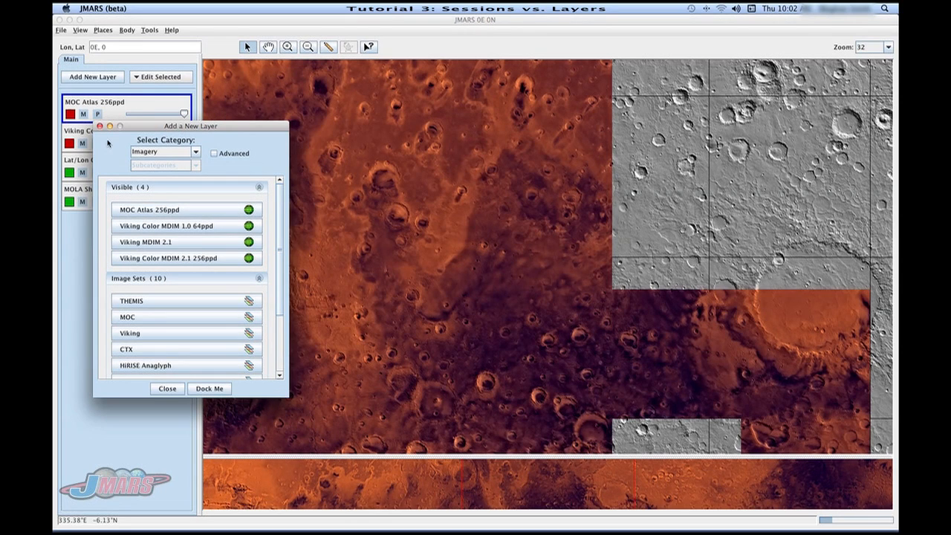
click(100, 127)
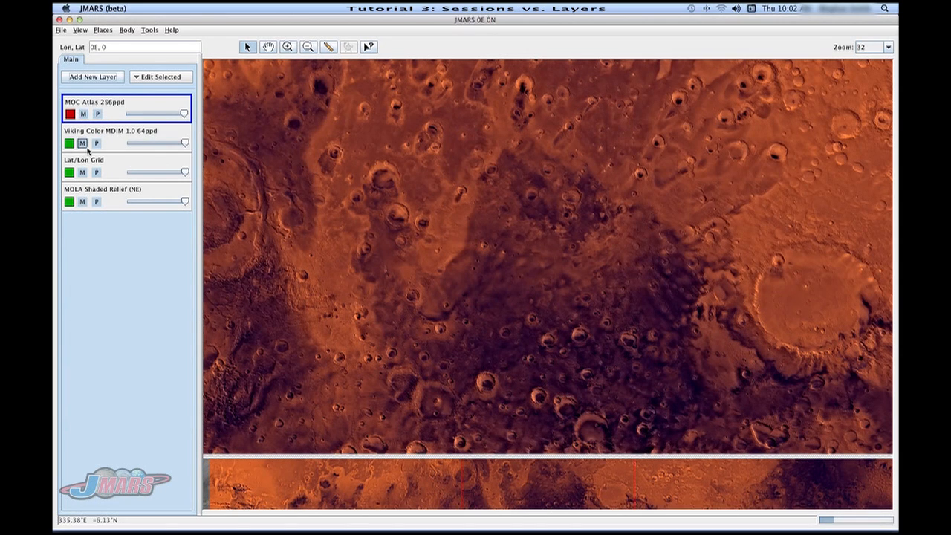
drag(113, 176, 136, 74)
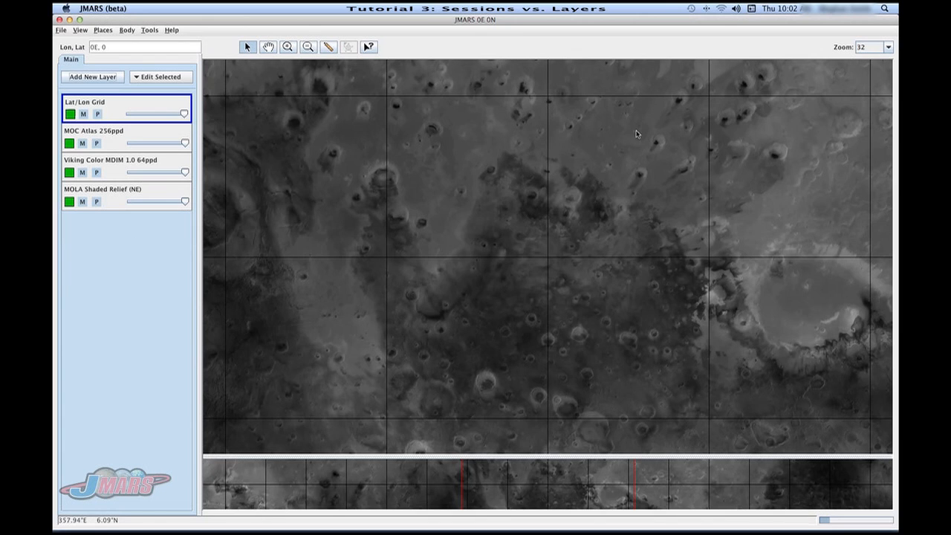
Set the zoom to 16, and recenter and reproject the map on the north pole at latitude 90.
click(889, 47)
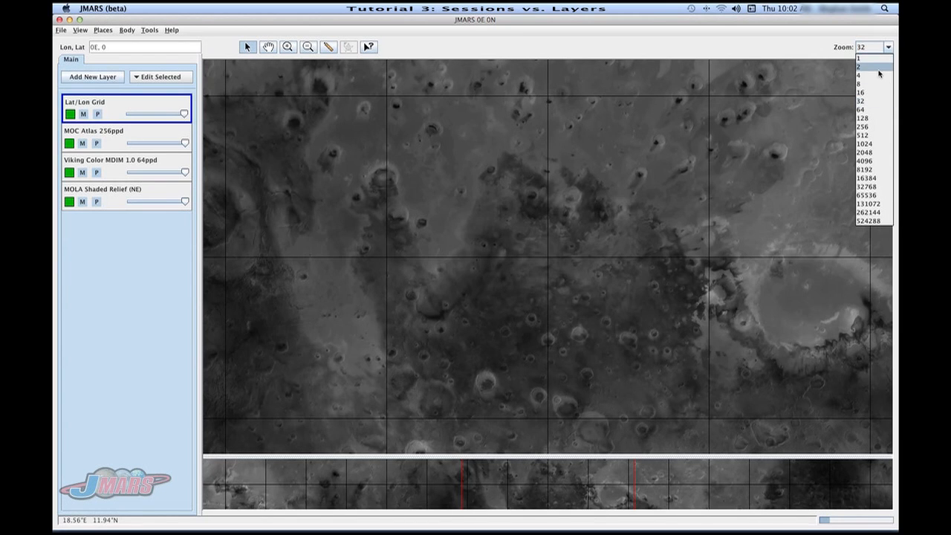
click(870, 92)
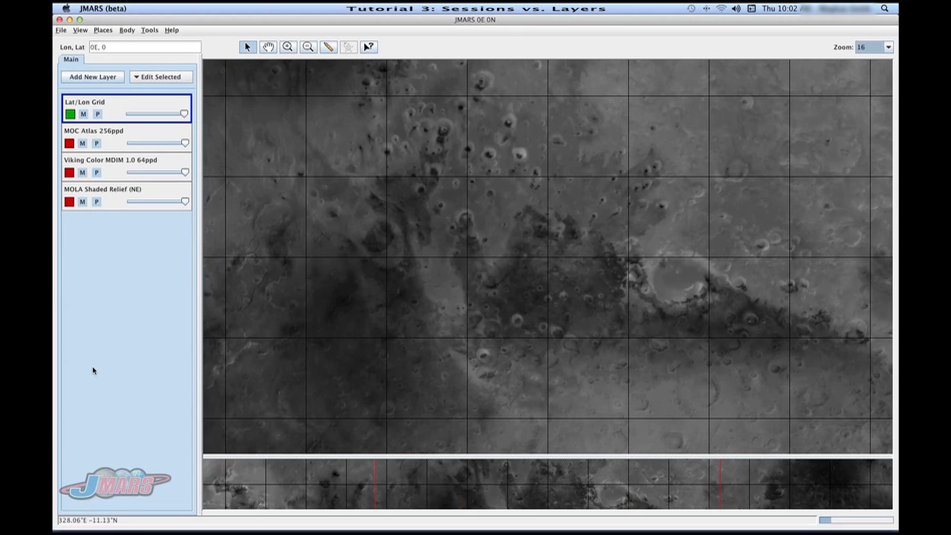
click(115, 47)
key(BackSpace)
text(90)
key(Return)
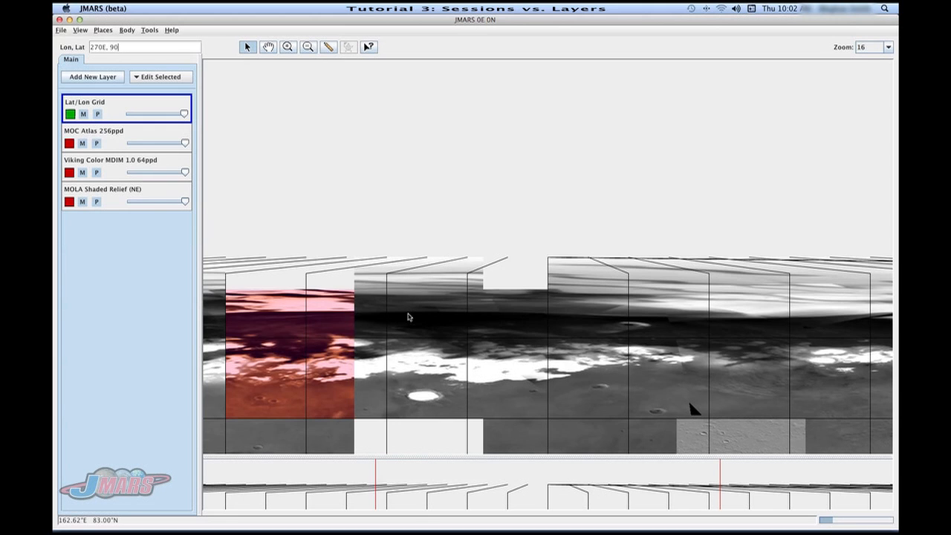
key(Return)
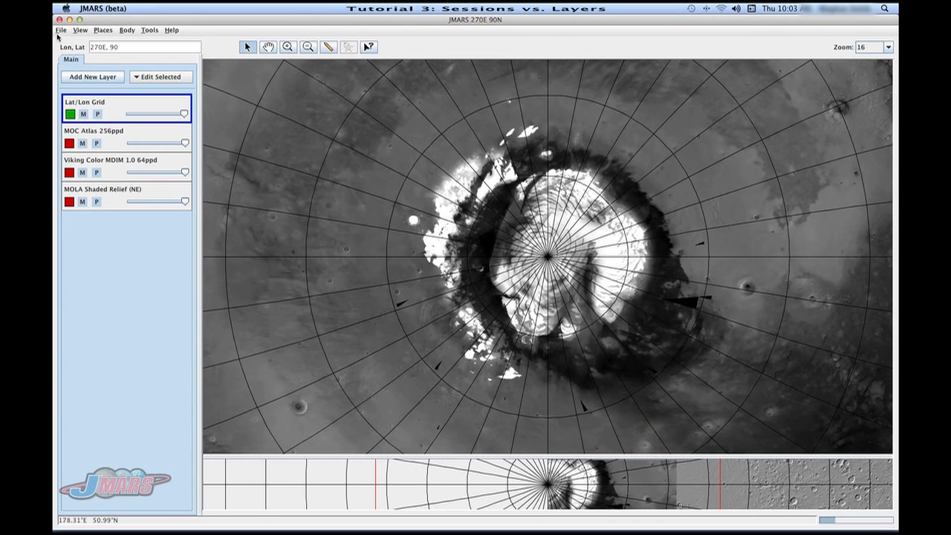
Save the current session as a JMARS session file named bob1.
click(60, 31)
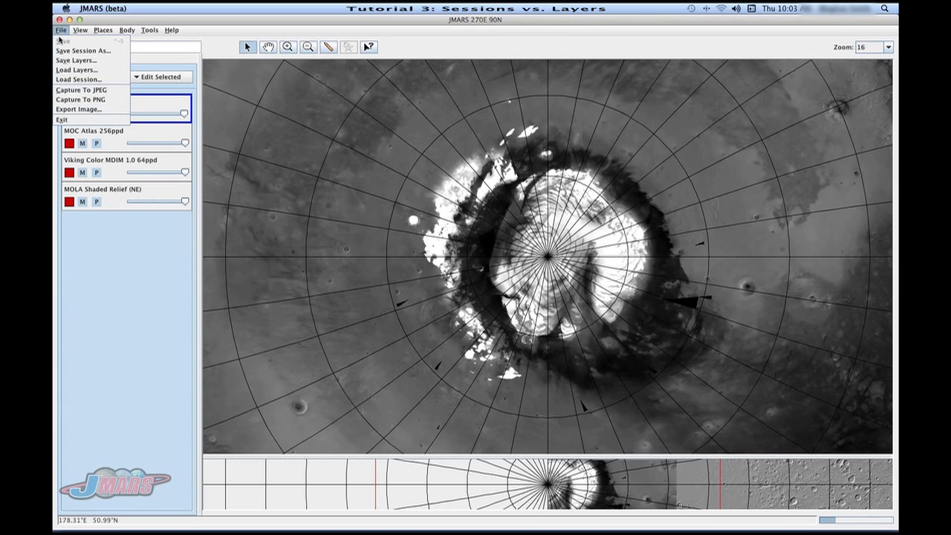
click(81, 50)
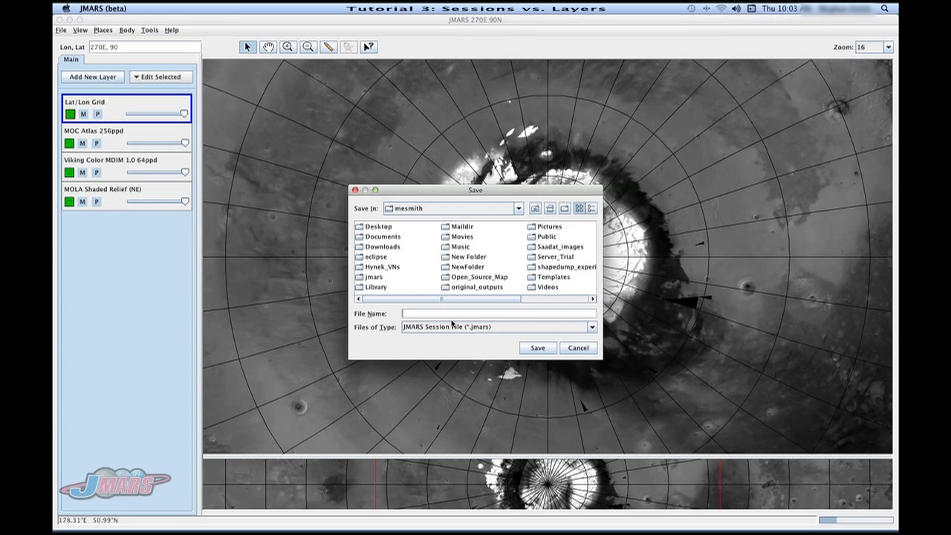
text(bob1)
click(532, 348)
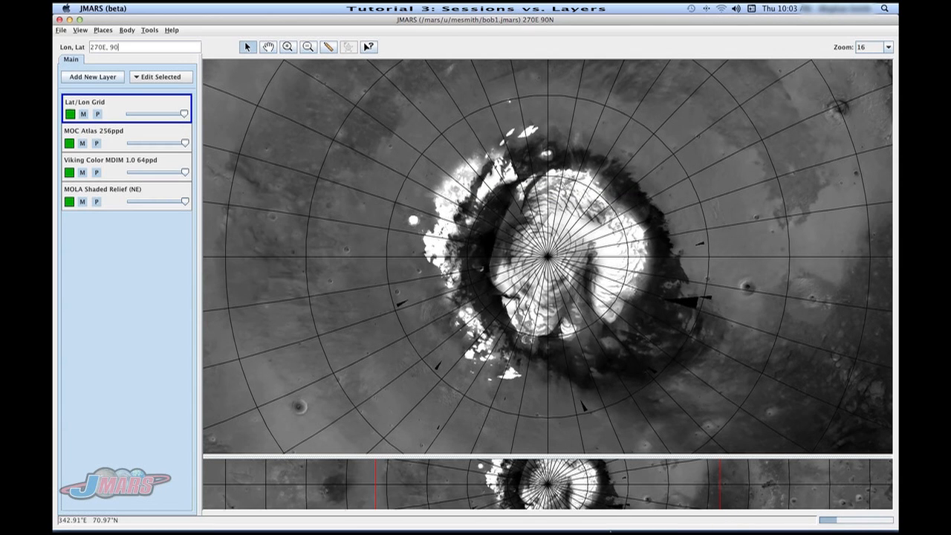
Switch to the second JMARS window and load the saved session bob1.jmars.
mouse_move(608, 529)
click(666, 507)
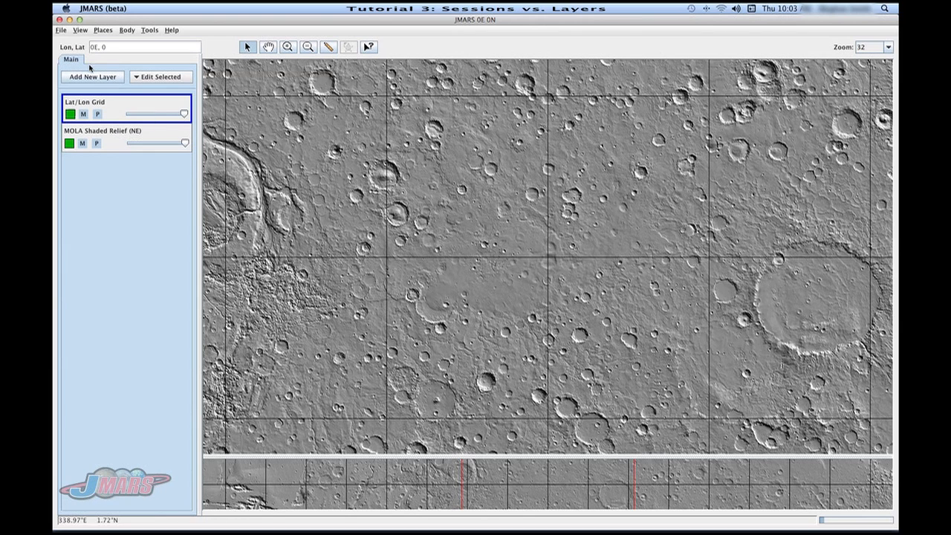
click(62, 30)
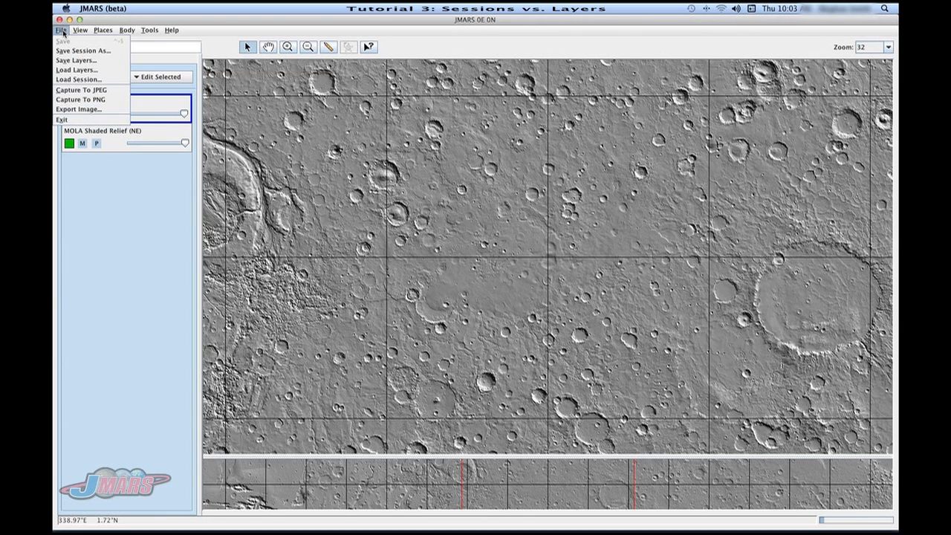
click(78, 79)
scroll(396, 288, right, 5)
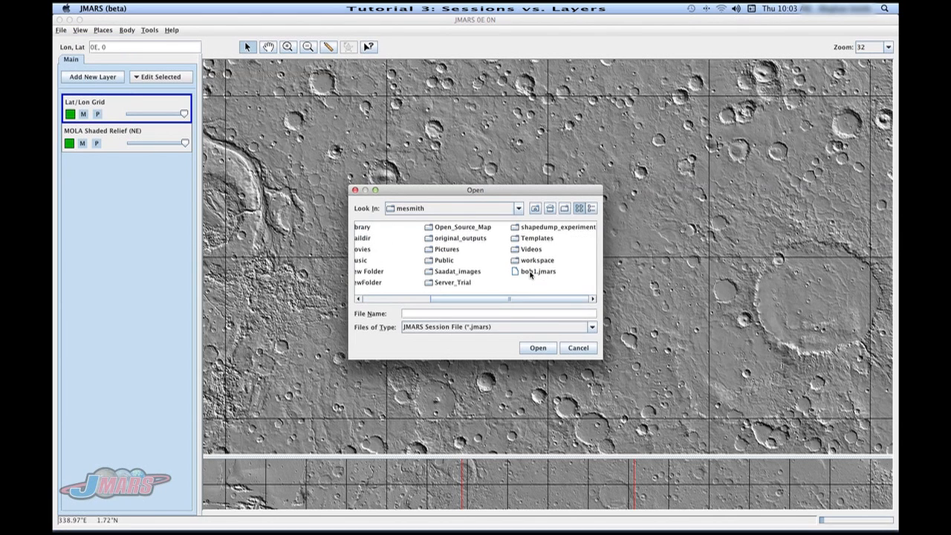
click(532, 272)
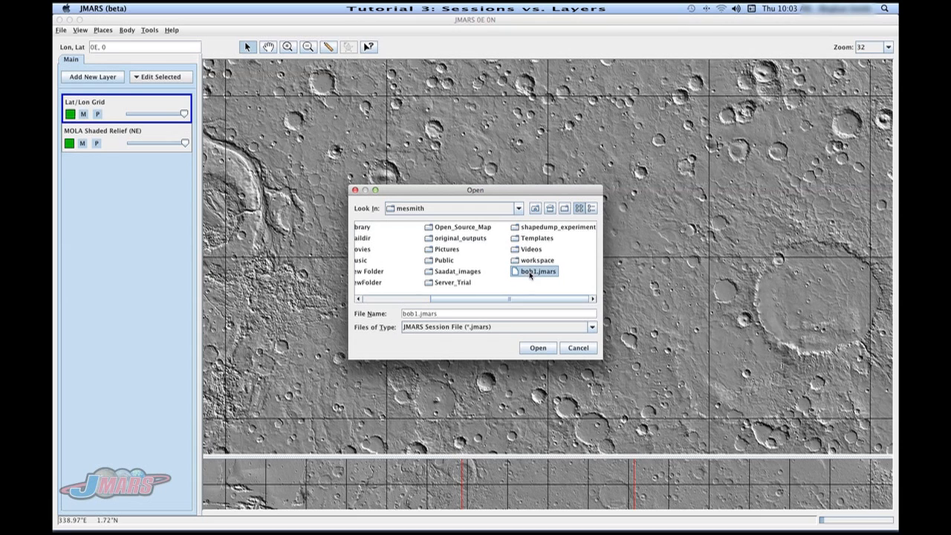
click(540, 348)
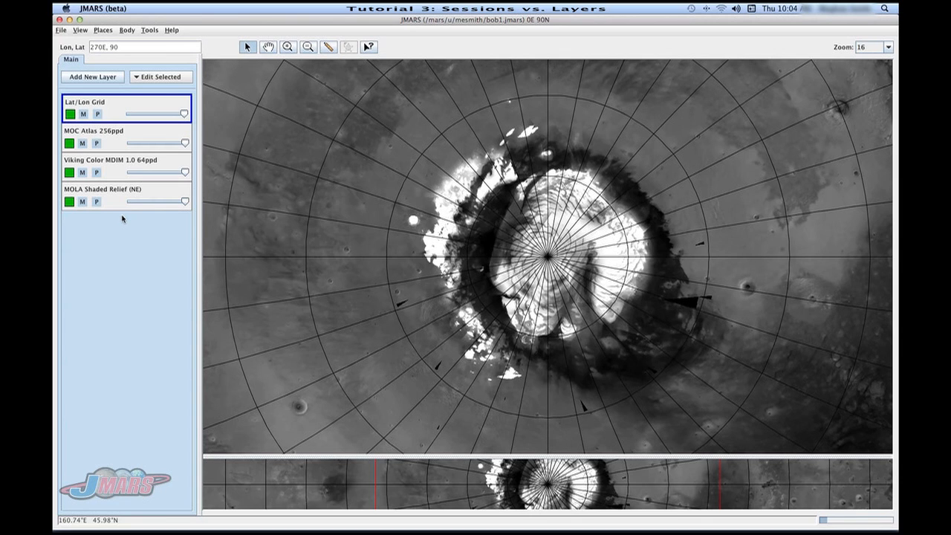
Delete the MOC Atlas 256ppd and Viking Color MDIM 1.0 64ppd layers.
click(115, 142)
right_click(115, 143)
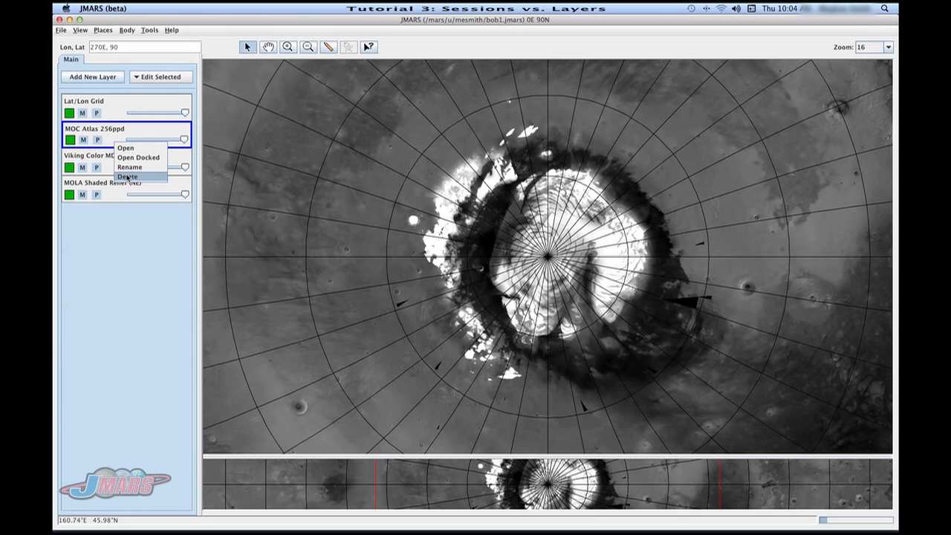
click(127, 177)
click(116, 141)
right_click(116, 139)
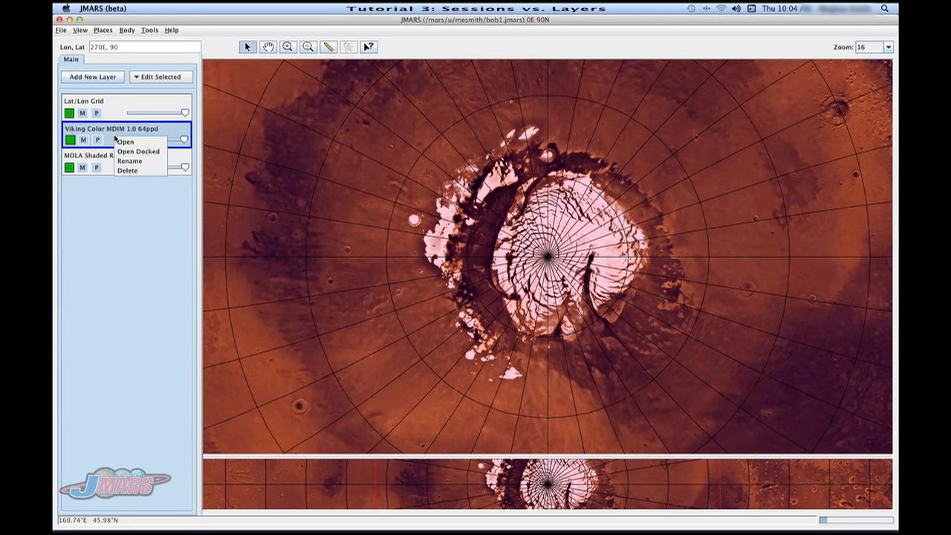
click(127, 170)
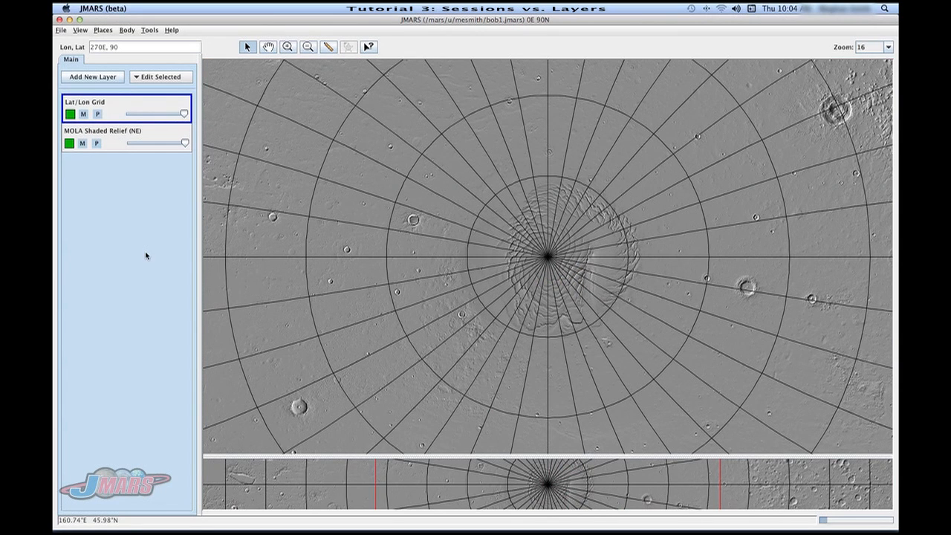
Recenter and reproject the map at 0E, 0 and set the zoom to 32.
drag(122, 46, 73, 46)
text(0E, 0)
key(Return)
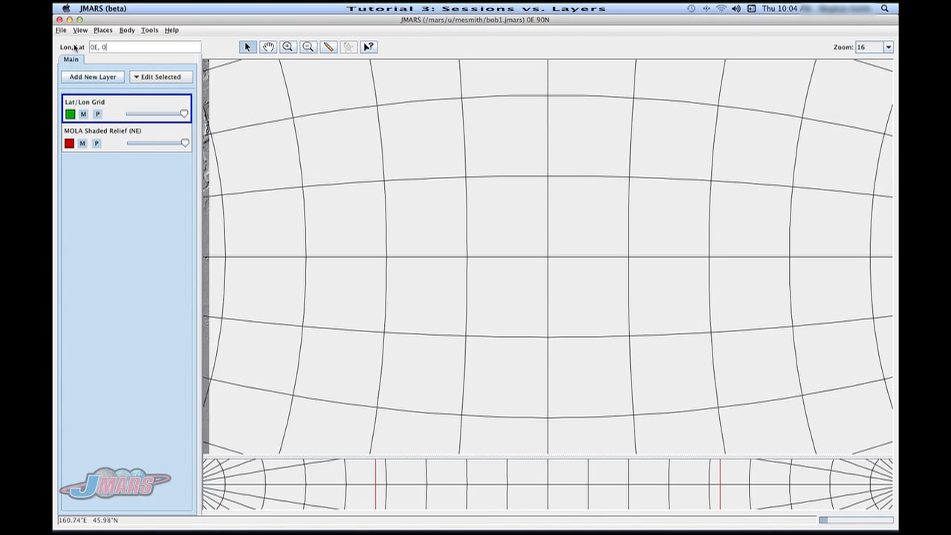
click(863, 49)
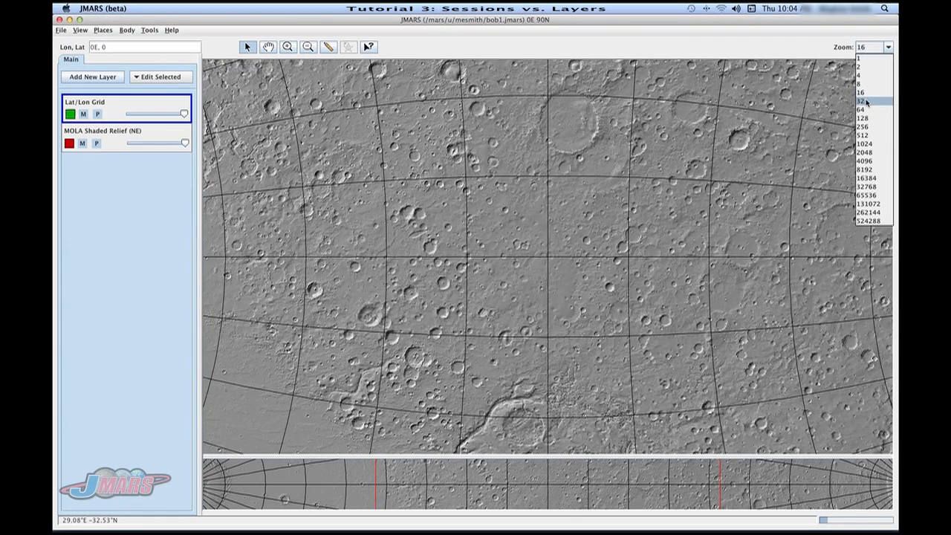
click(866, 102)
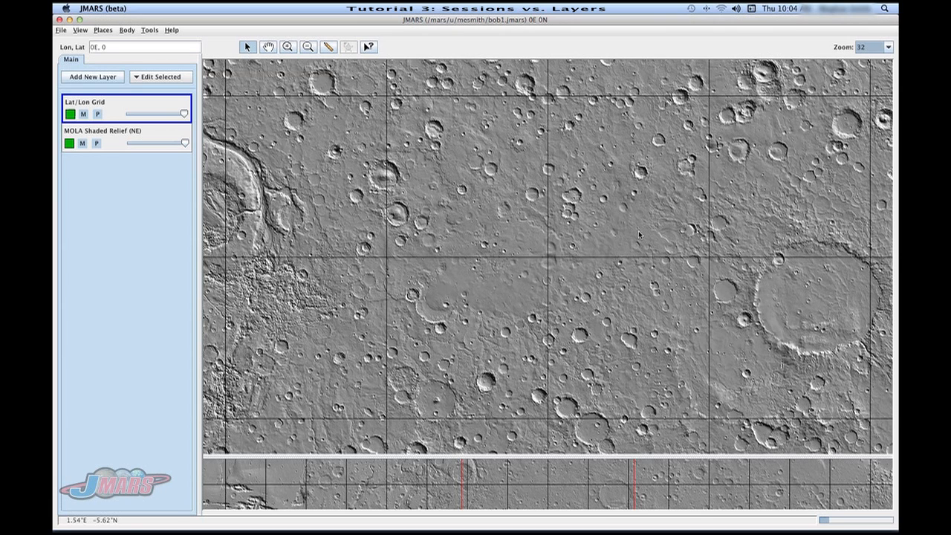
Return to the original session window, recenter its map on the south pole at latitude -90, and move Viking Color MDIM 1.0 64ppd above MOC Atlas 256ppd.
click(69, 20)
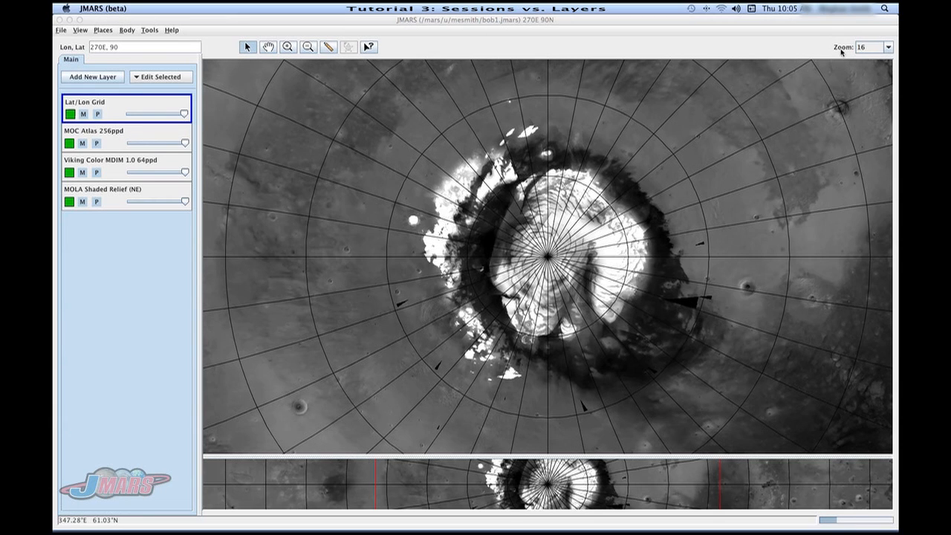
click(121, 50)
drag(121, 49, 62, 34)
text(0E)
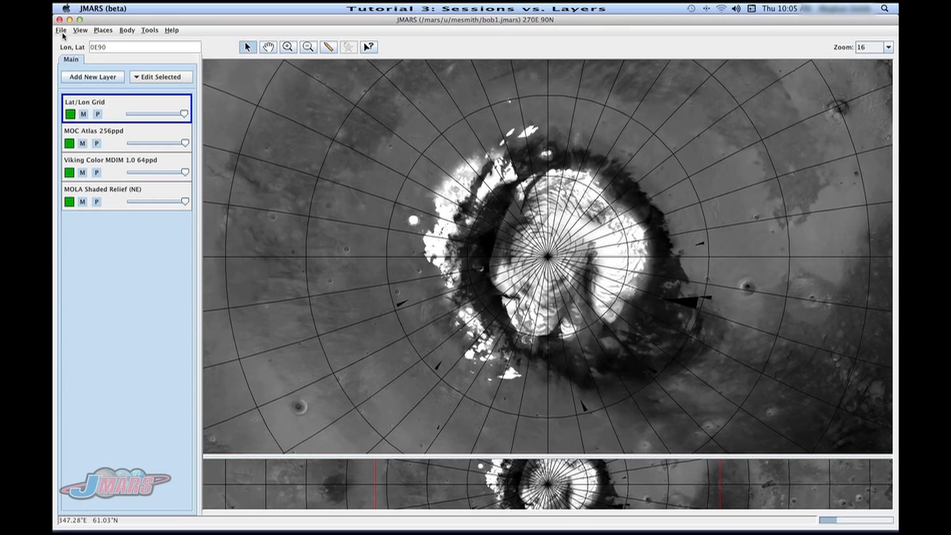
text(,)
key(Delete)
key(Delete)
text(-90)
key(Return)
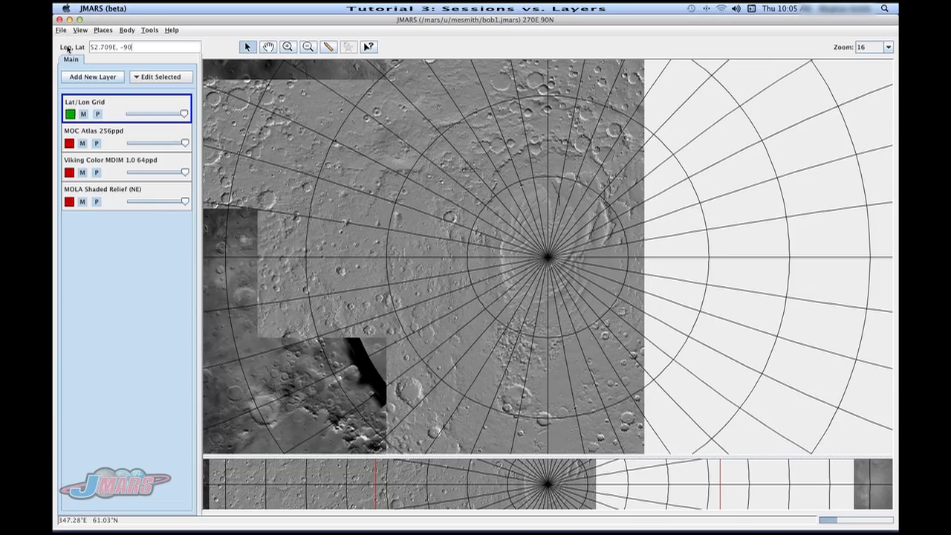
drag(104, 164, 100, 144)
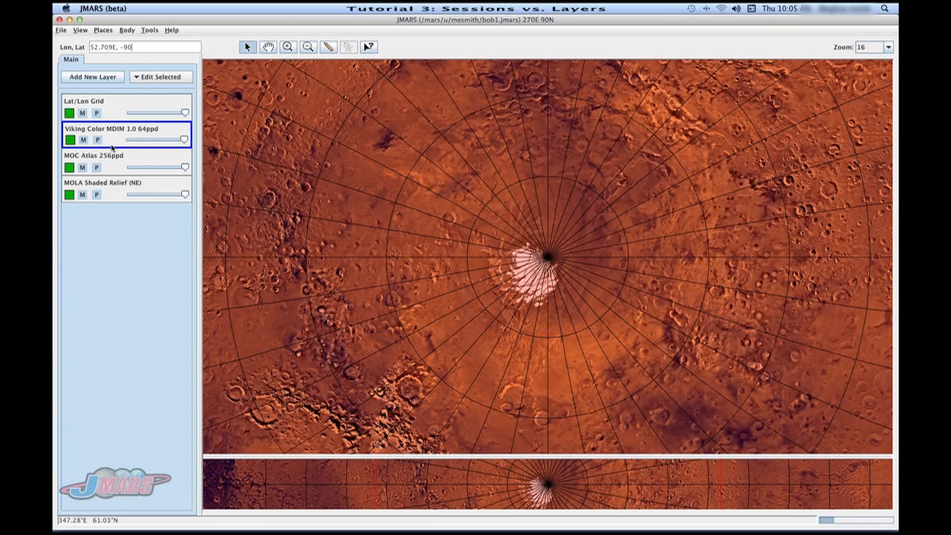
Save the Lat/Lon Grid, Viking Color MDIM 1.0 64ppd and MOC Atlas 256ppd layers as a layer file named bob22.
click(63, 31)
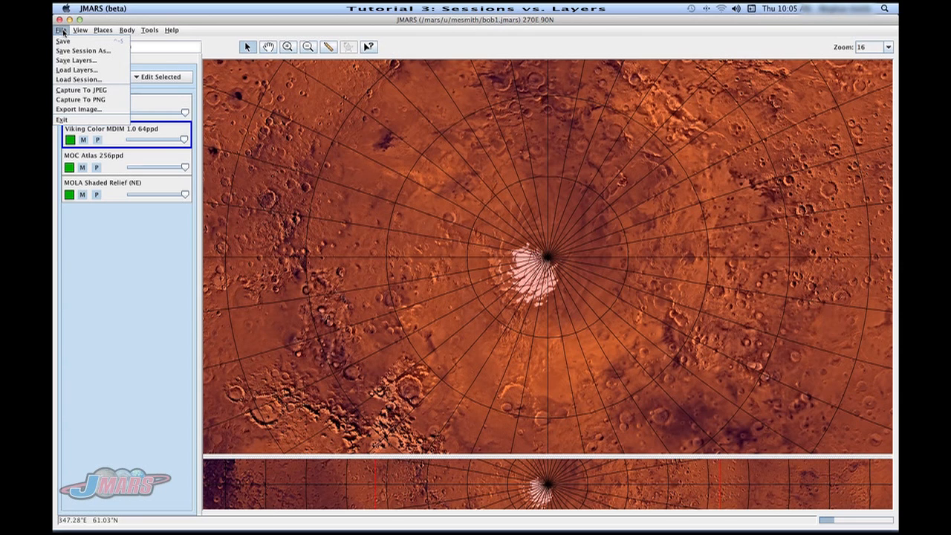
click(91, 62)
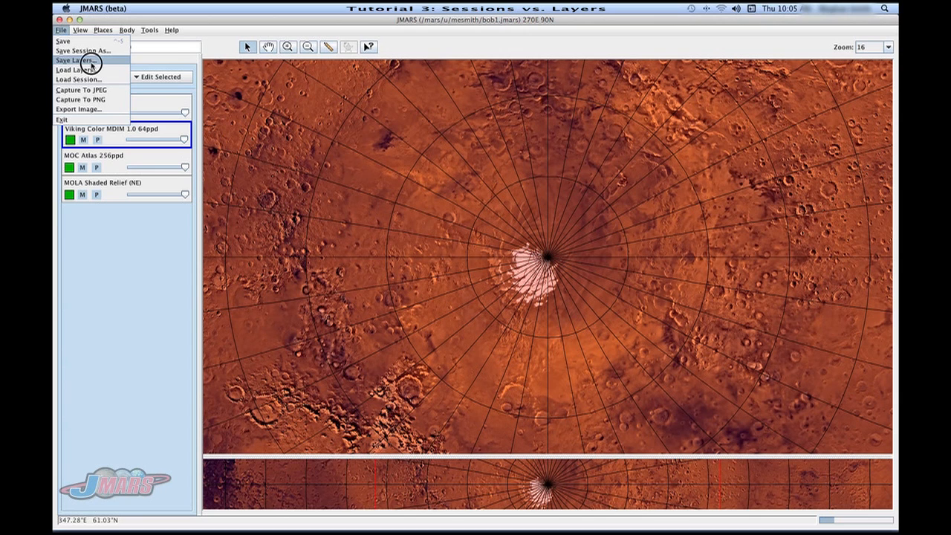
drag(110, 24, 376, 178)
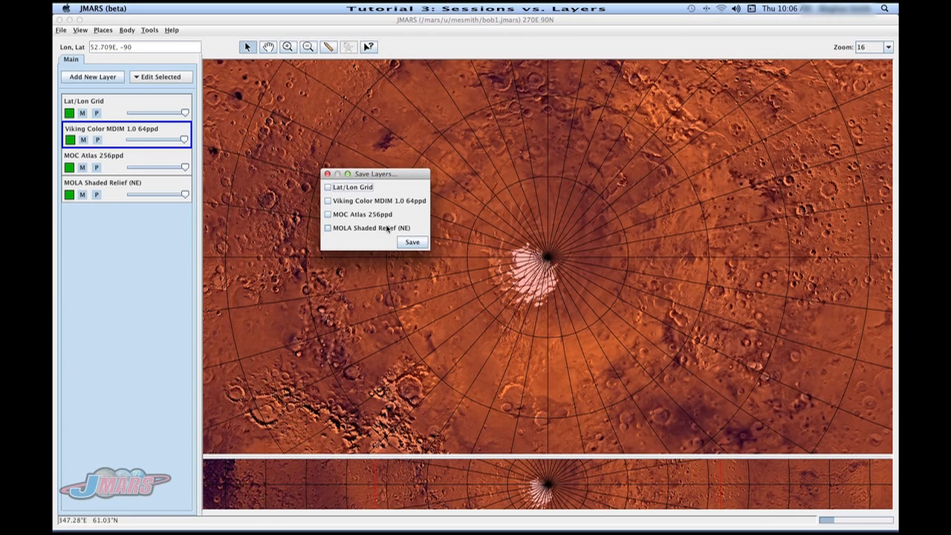
click(328, 189)
click(327, 200)
click(328, 215)
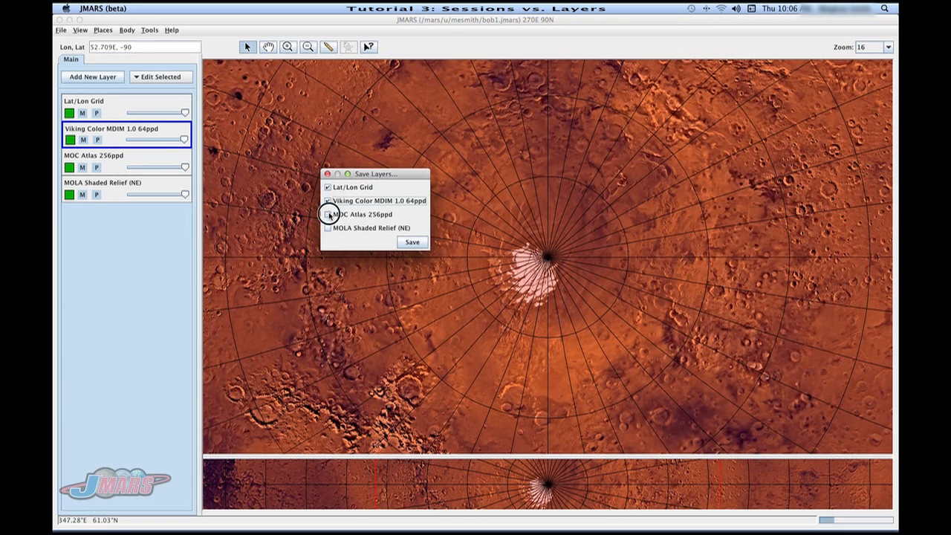
click(412, 242)
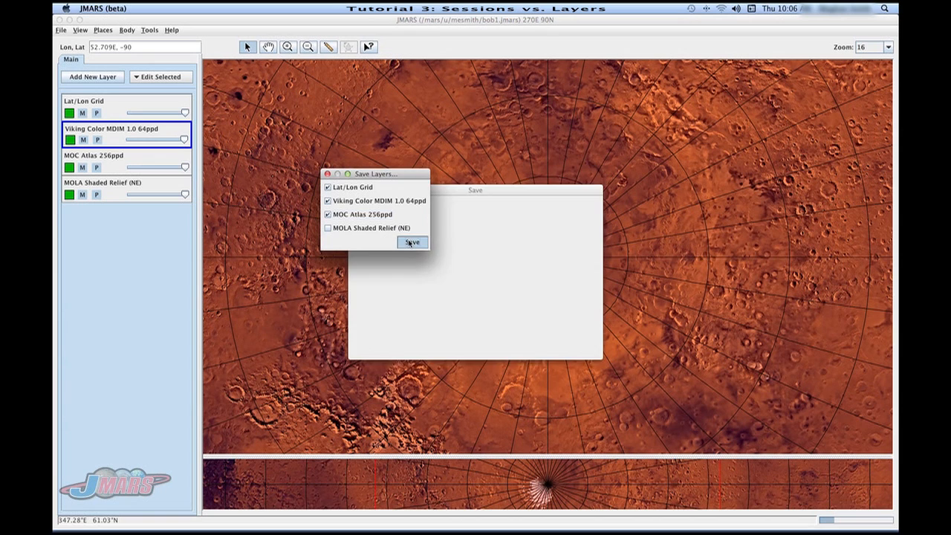
click(455, 313)
text(bob22)
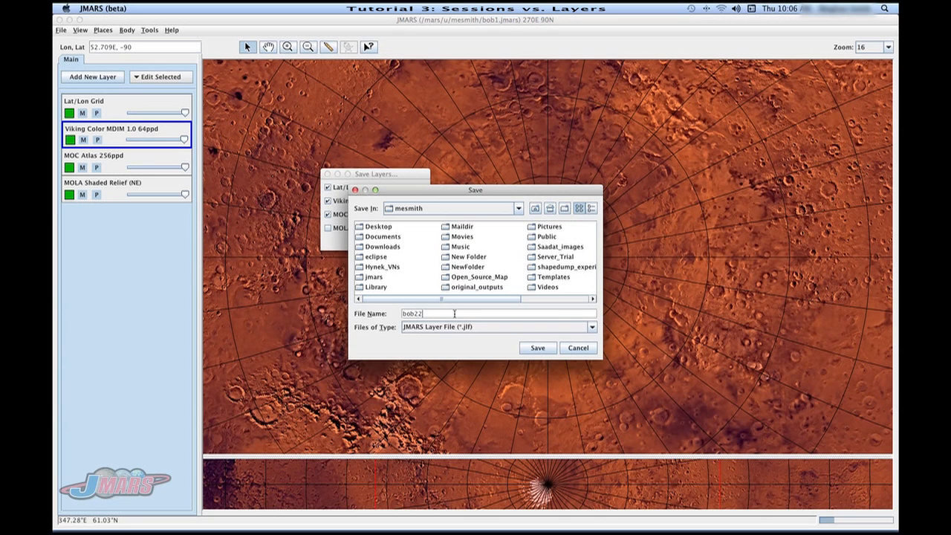
click(538, 347)
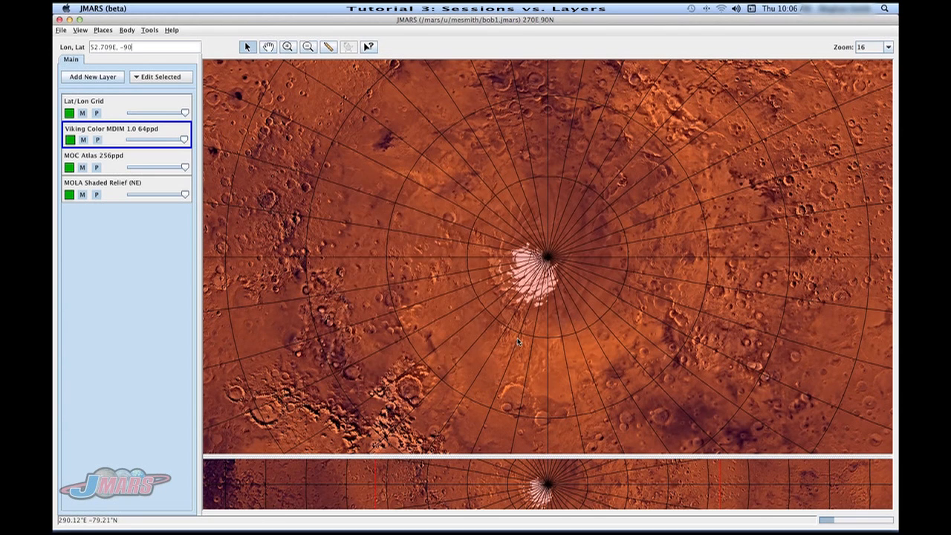
Switch to the second JMARS window and load only Viking Color MDIM 1.0 64ppd and MOC Atlas 256ppd from the bob22 layer file, leaving out Lat/Lon Grid.
mouse_move(613, 509)
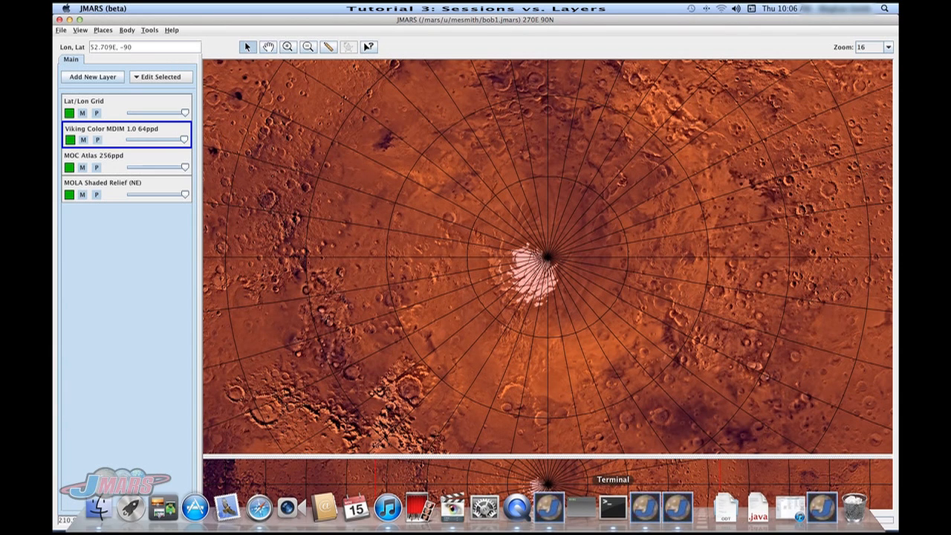
click(649, 508)
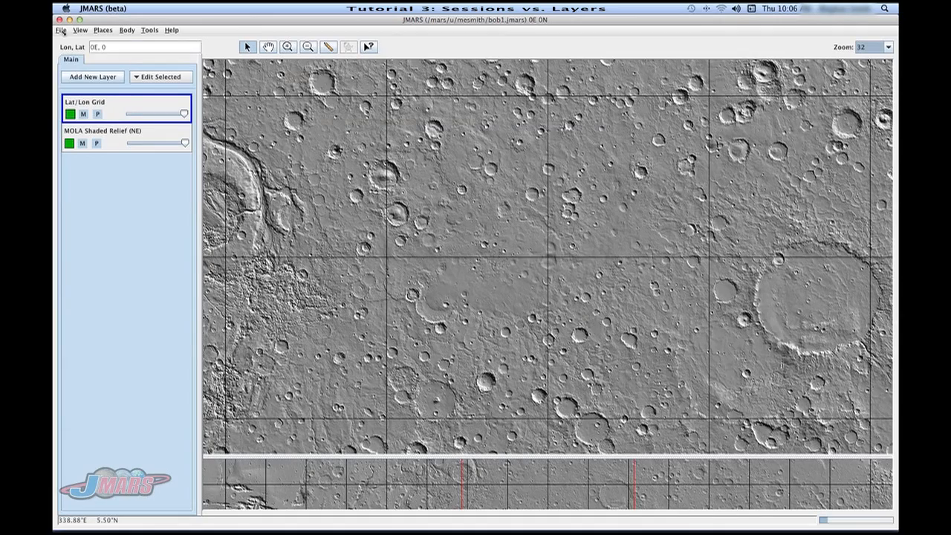
click(60, 31)
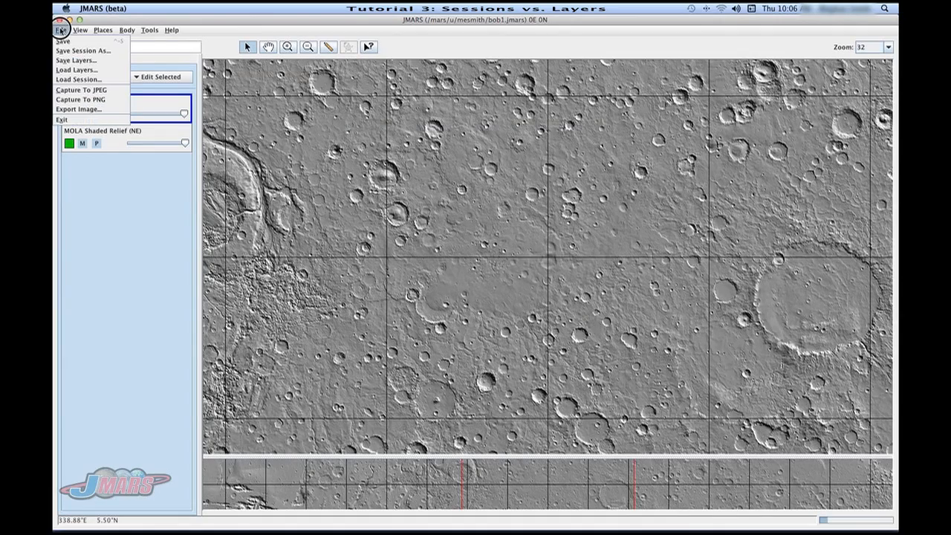
click(73, 70)
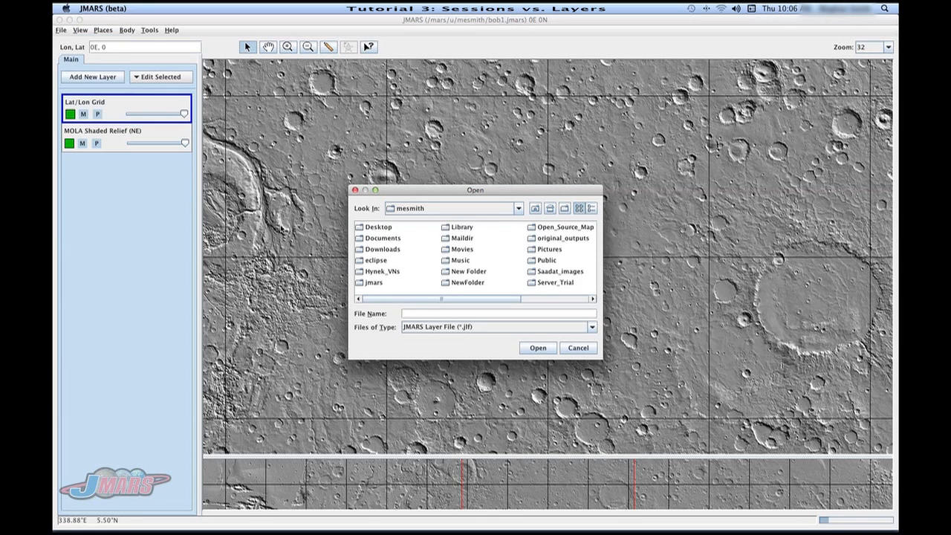
drag(401, 299, 493, 300)
click(529, 271)
click(542, 348)
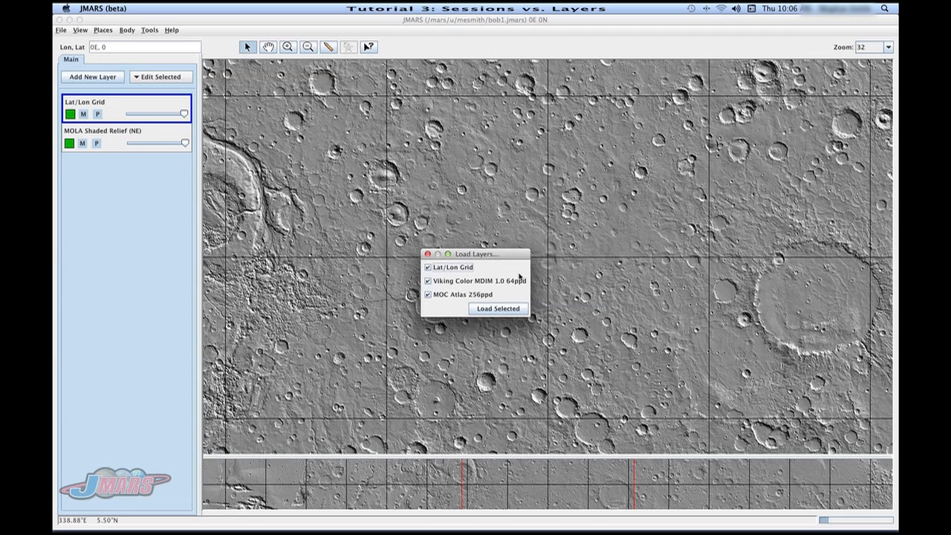
click(467, 269)
click(500, 310)
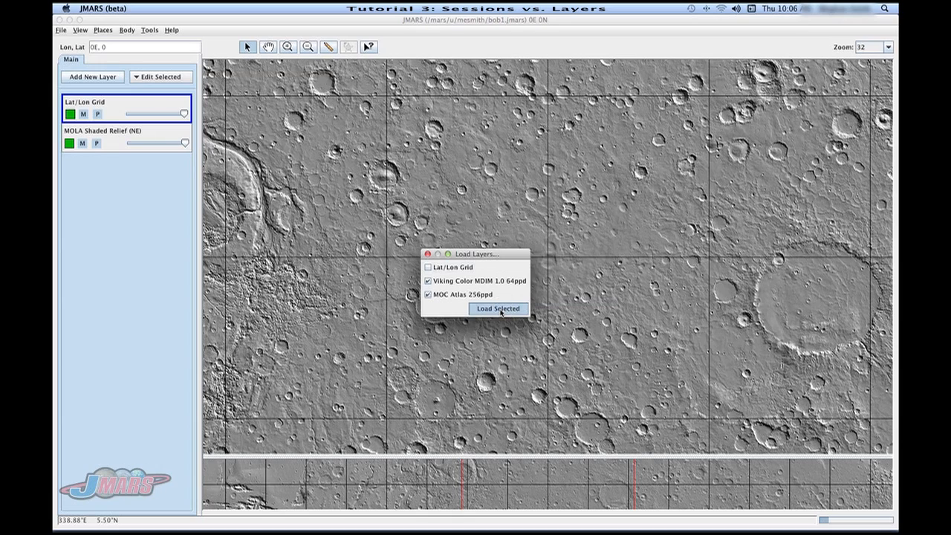